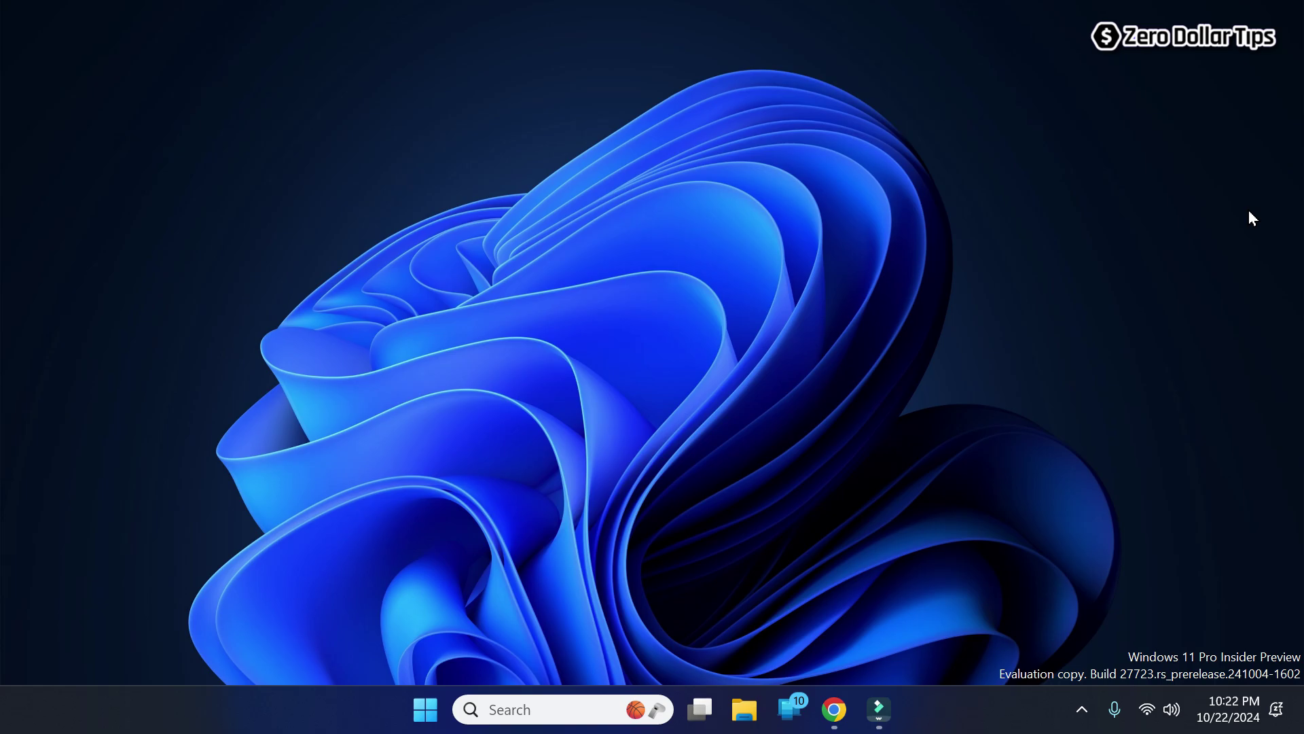
Bring Google Chrome to the front from the taskbar, showing the Google home page.
{"action": "left_click", "coordinate": [834, 709]}
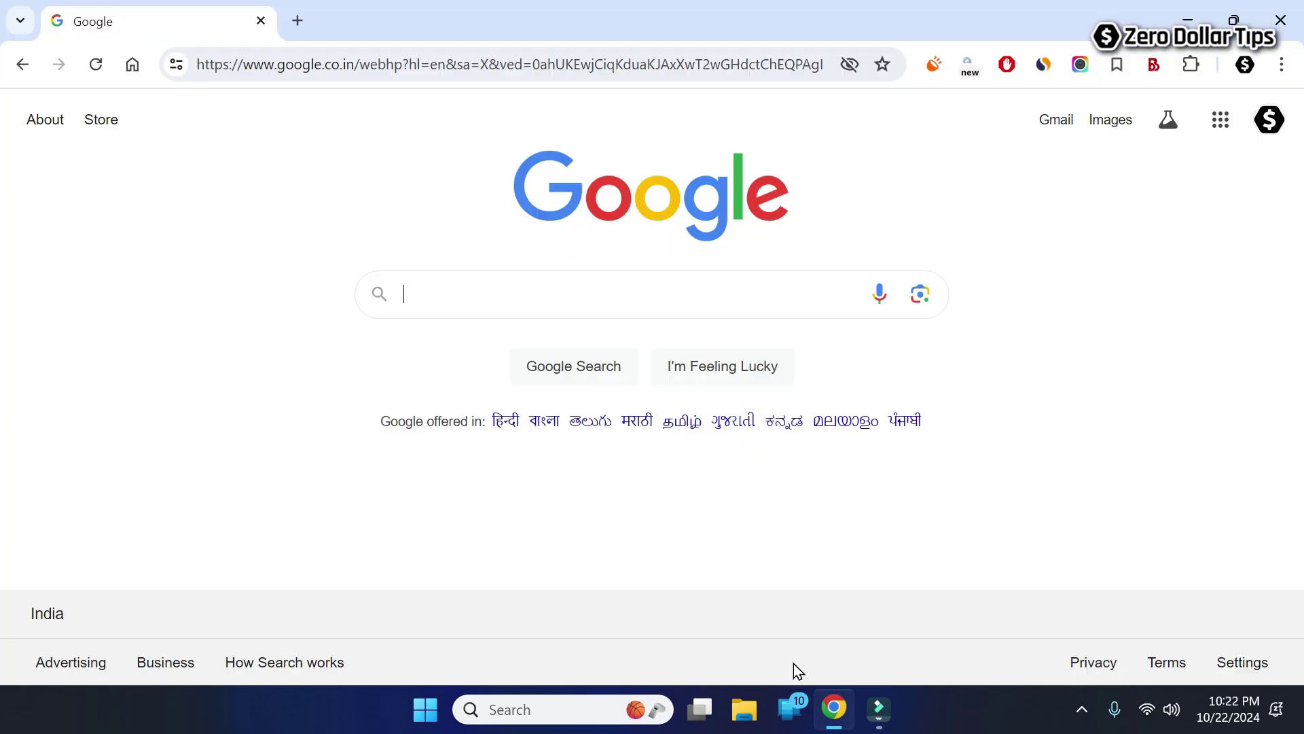
Search Google for 'ccleaner', visit the official CCleaner download page, then close Chrome.
{"action": "left_click", "coordinate": [481, 290]}
{"action": "type", "text": "c"}
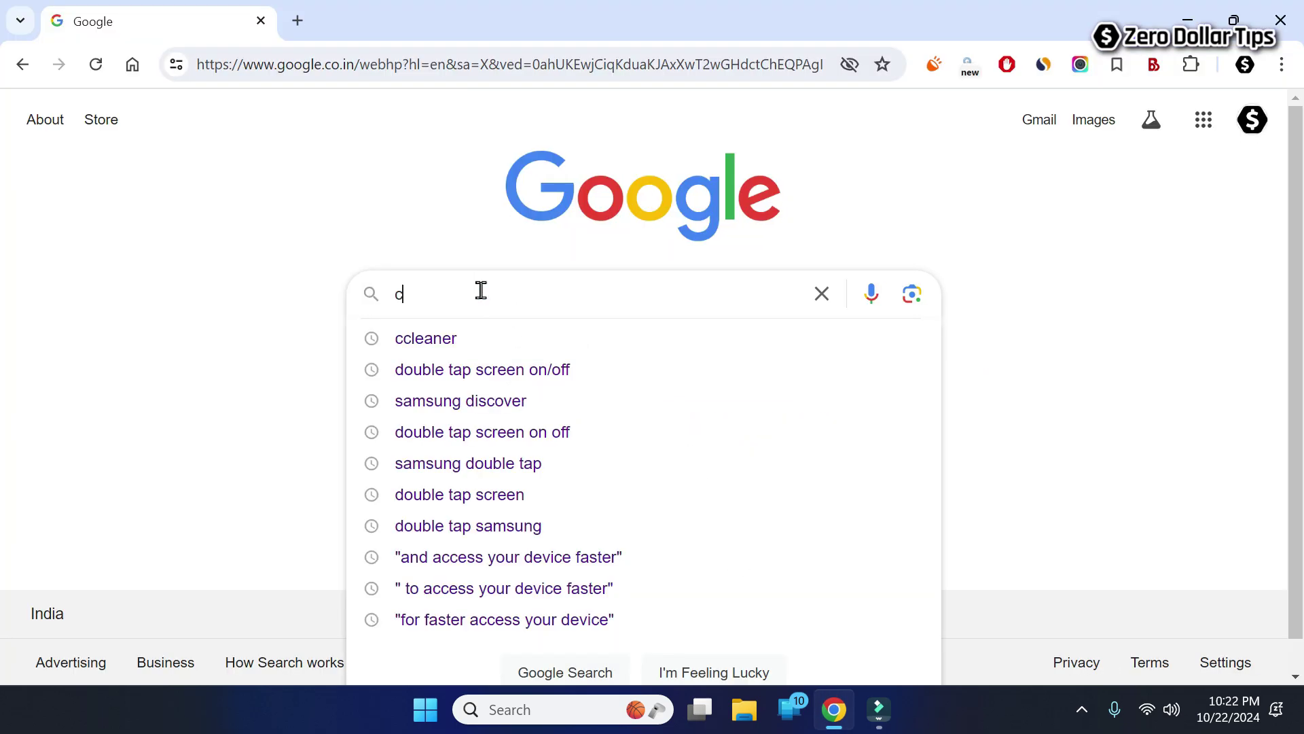
{"action": "type", "text": "cleaner"}
{"action": "key", "text": "Return"}
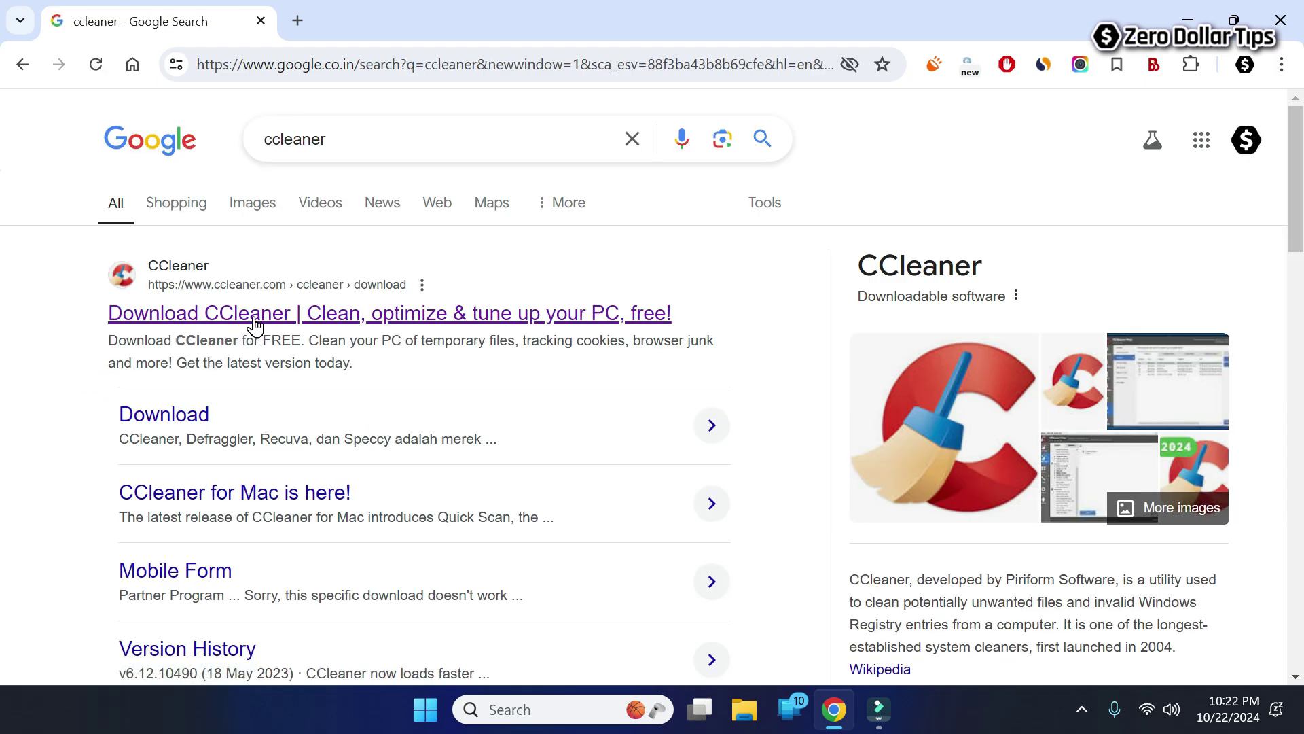
{"action": "left_click", "coordinate": [258, 322]}
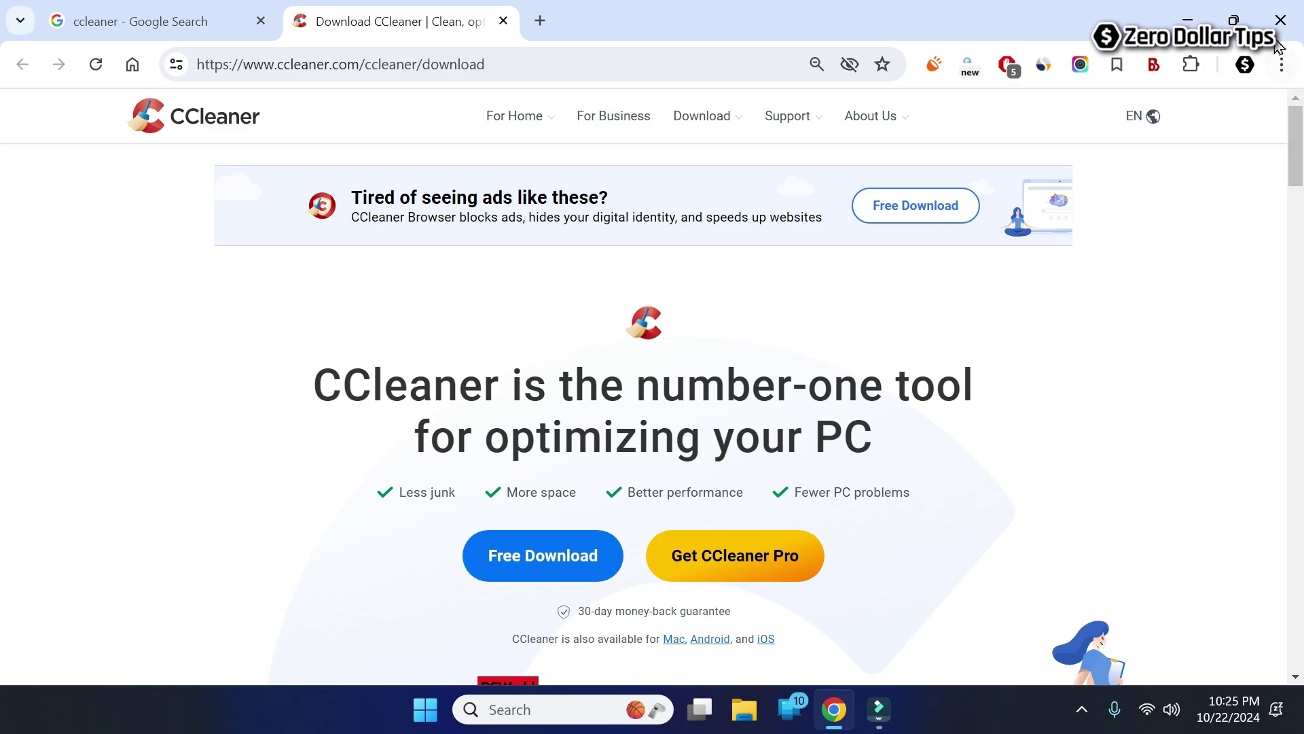
{"action": "left_click", "coordinate": [1280, 20]}
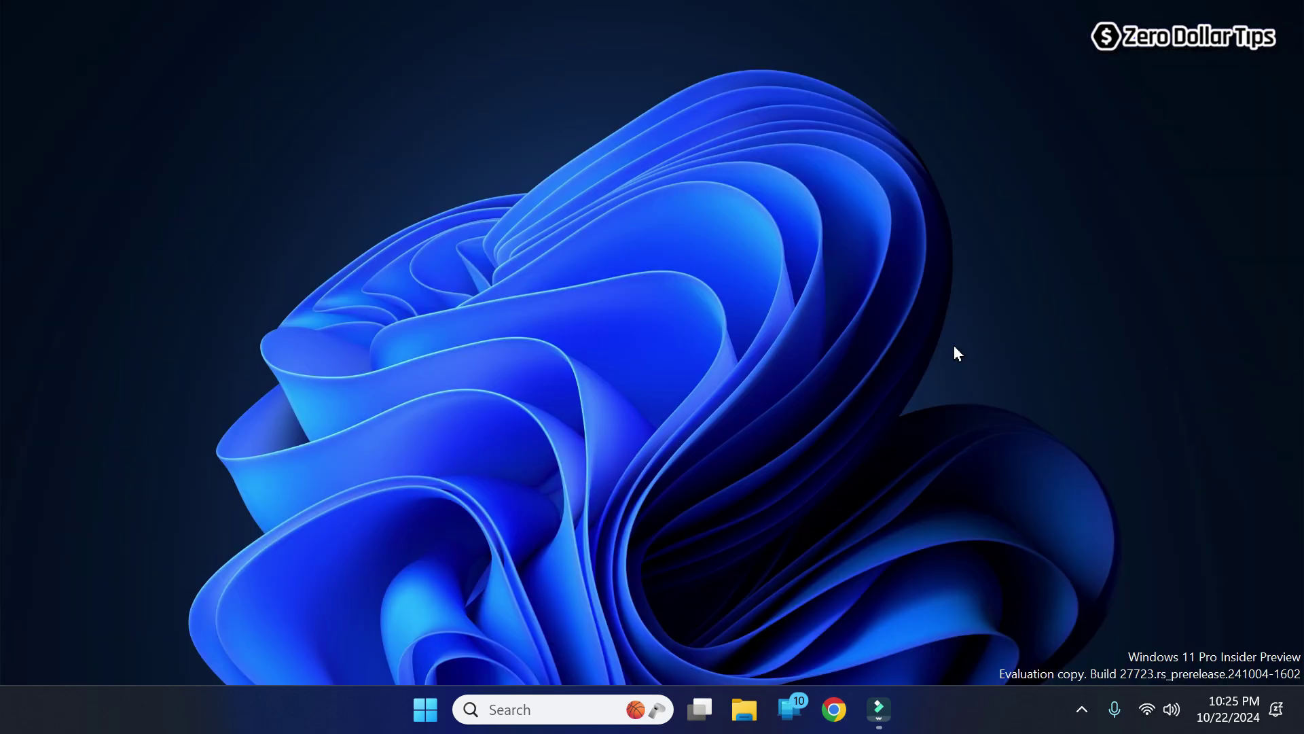
Launch CCleaner by searching 'cclea' in Windows Search.
{"action": "left_click", "coordinate": [549, 713]}
{"action": "type", "text": "ccl"}
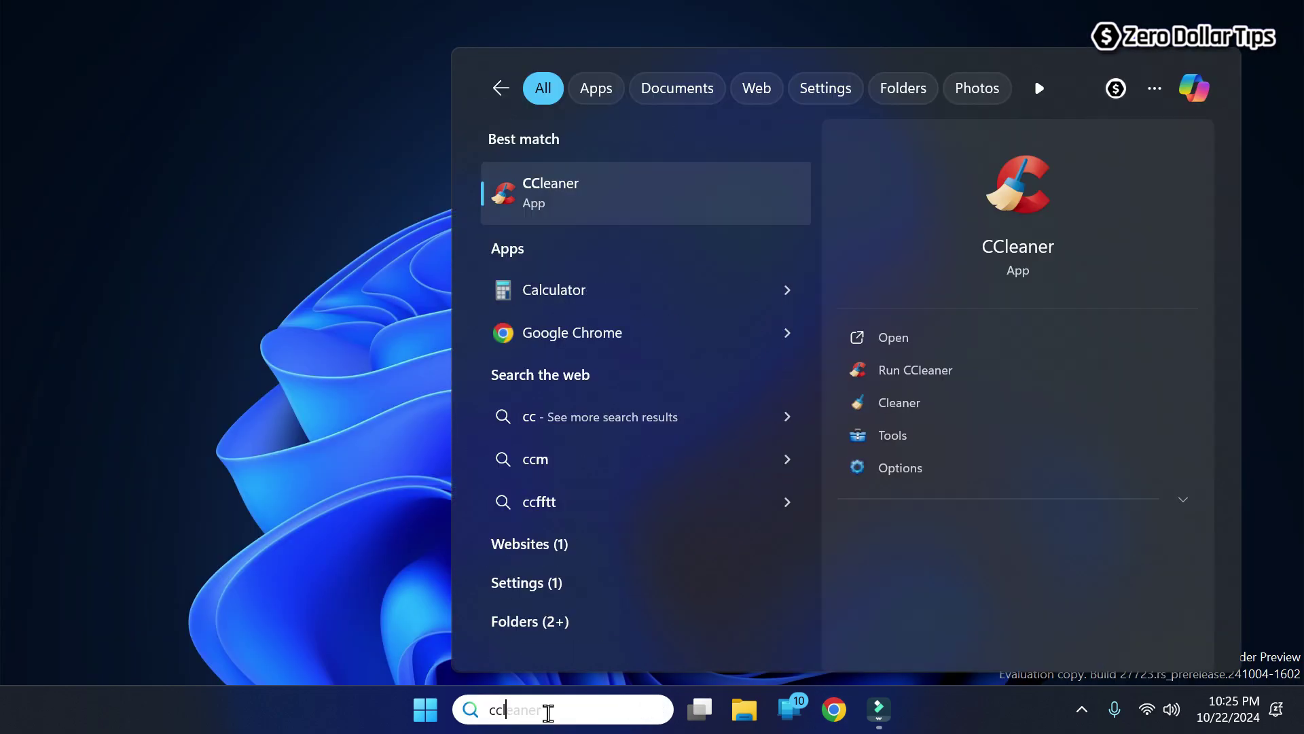
{"action": "type", "text": "ea"}
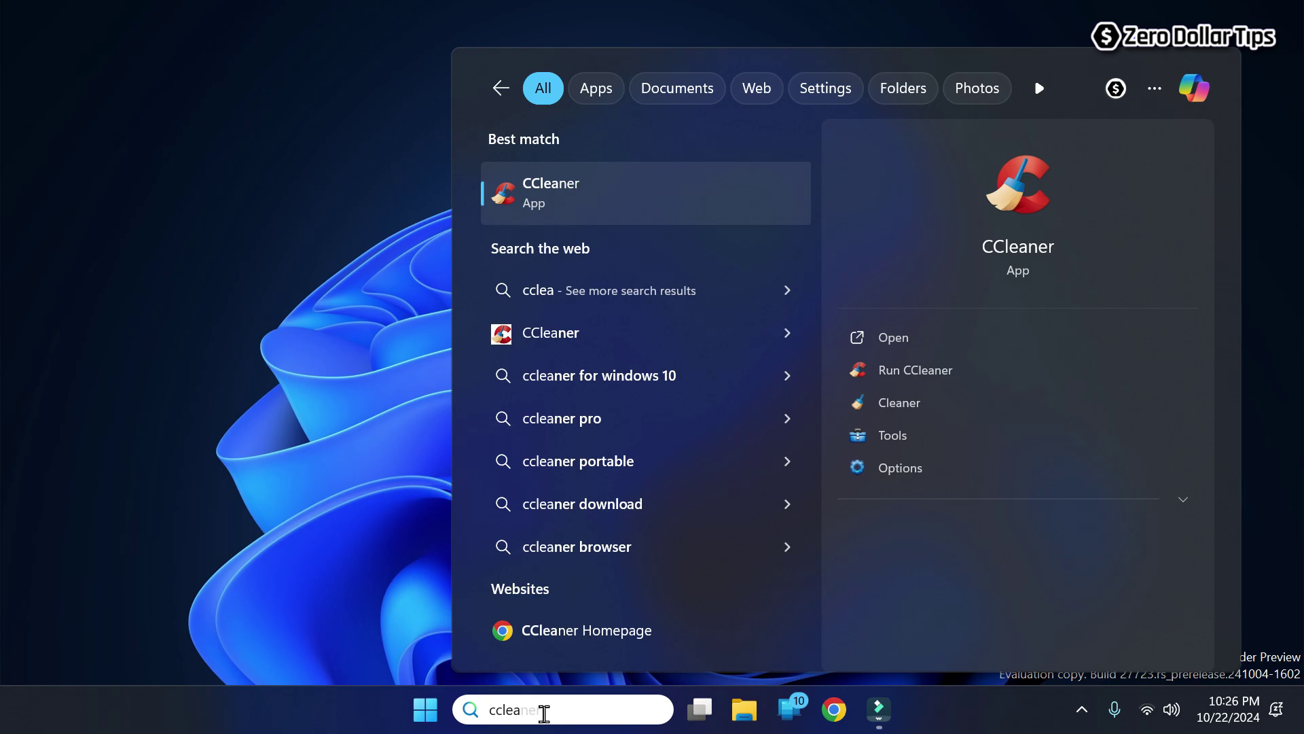
{"action": "left_click", "coordinate": [581, 201]}
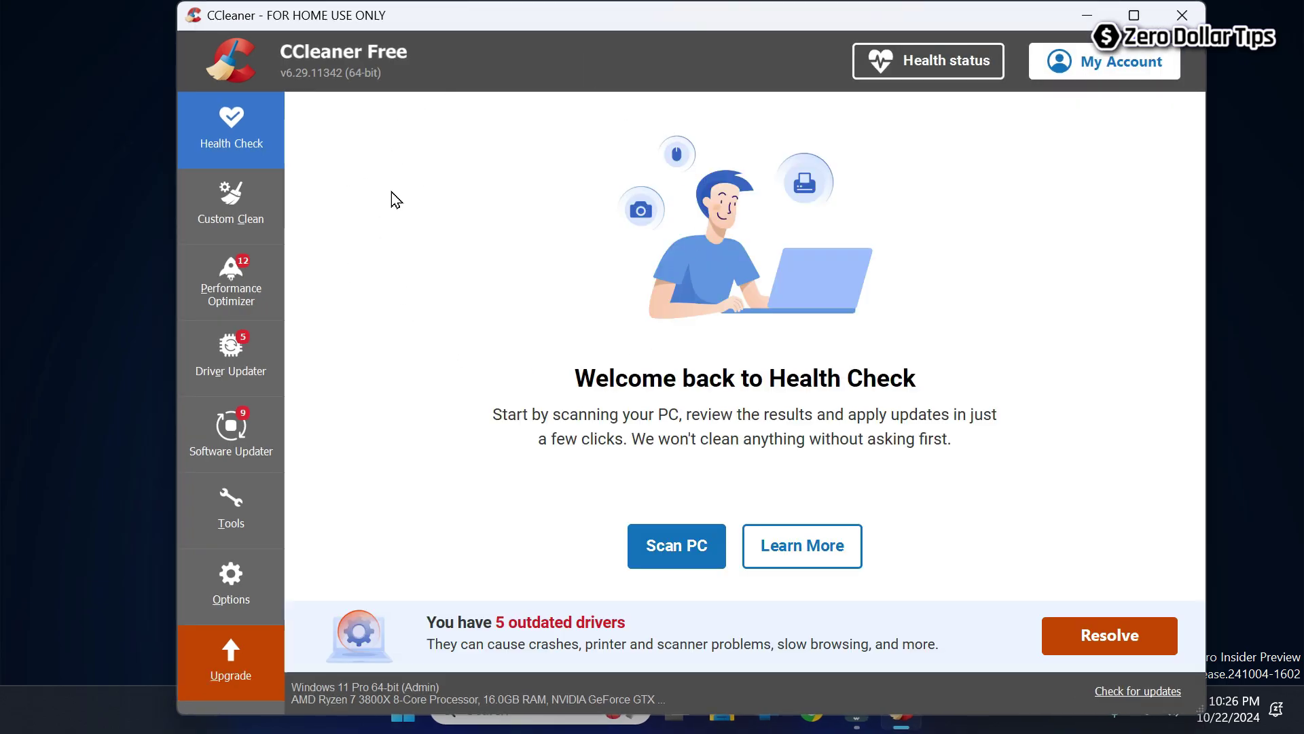
Open Tools > Duplicate Finder in CCleaner.
{"action": "left_click", "coordinate": [233, 509]}
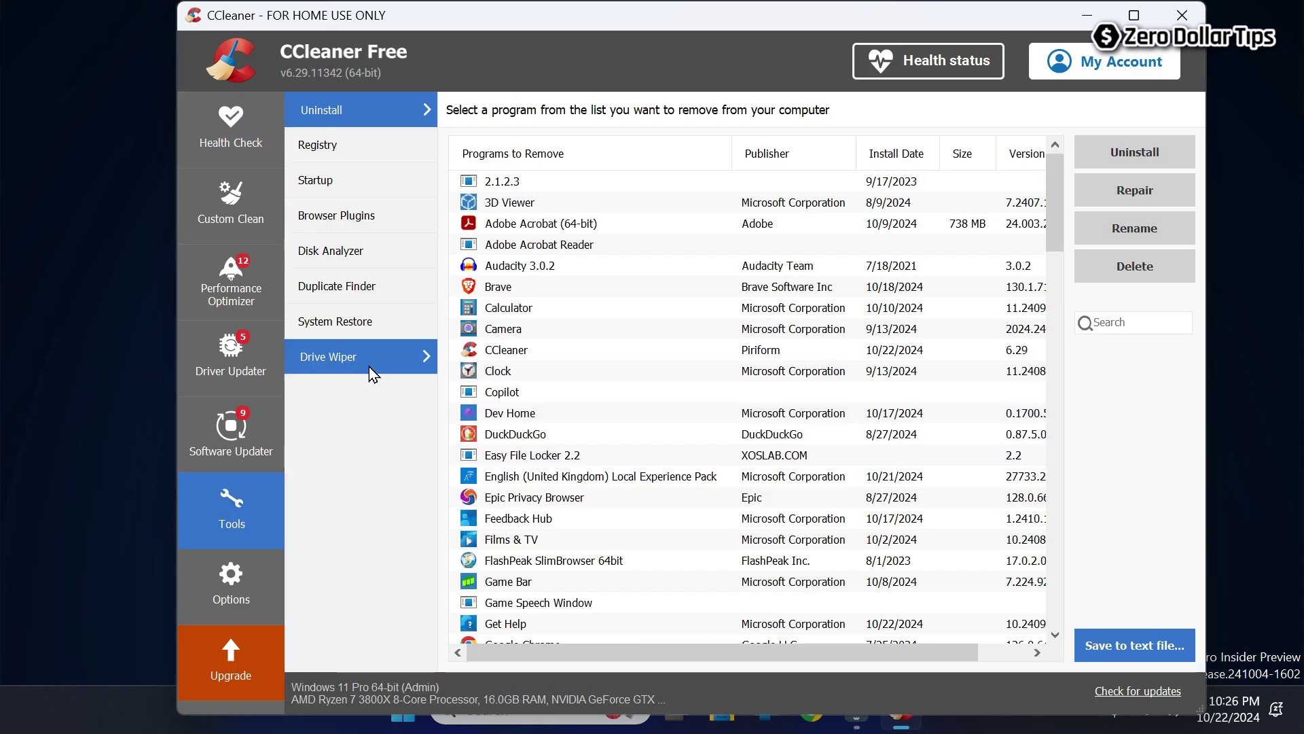
{"action": "left_click", "coordinate": [346, 300]}
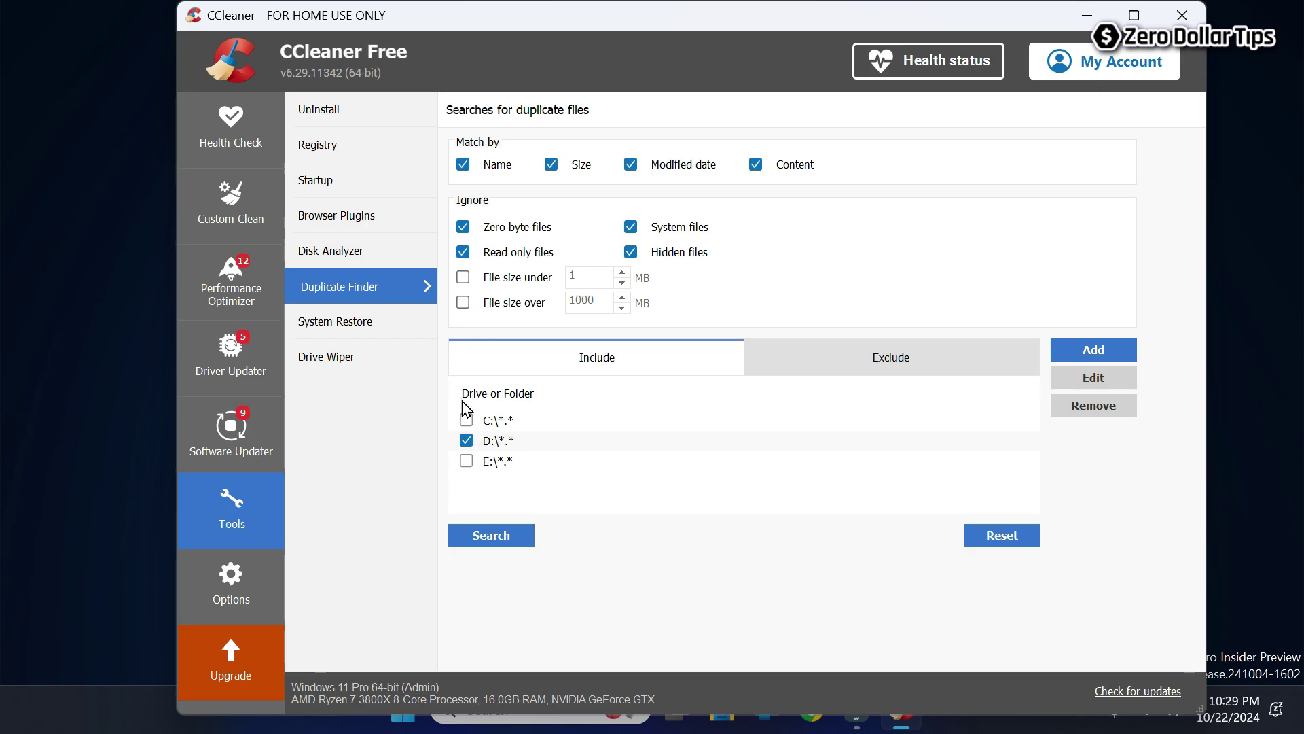
Add drives C:\ and E:\ to the duplicate search, run it, and dismiss the completion message.
{"action": "left_click", "coordinate": [465, 421]}
{"action": "left_click", "coordinate": [468, 462]}
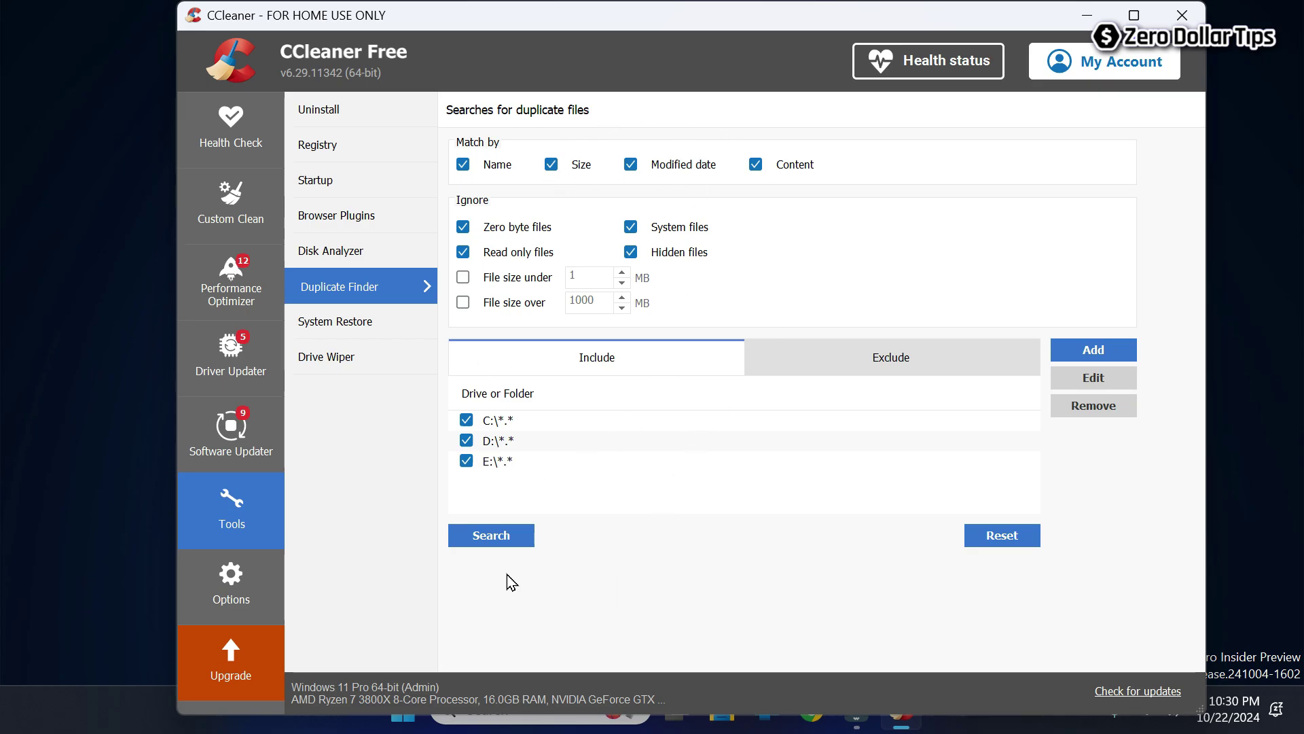
{"action": "left_click", "coordinate": [488, 536]}
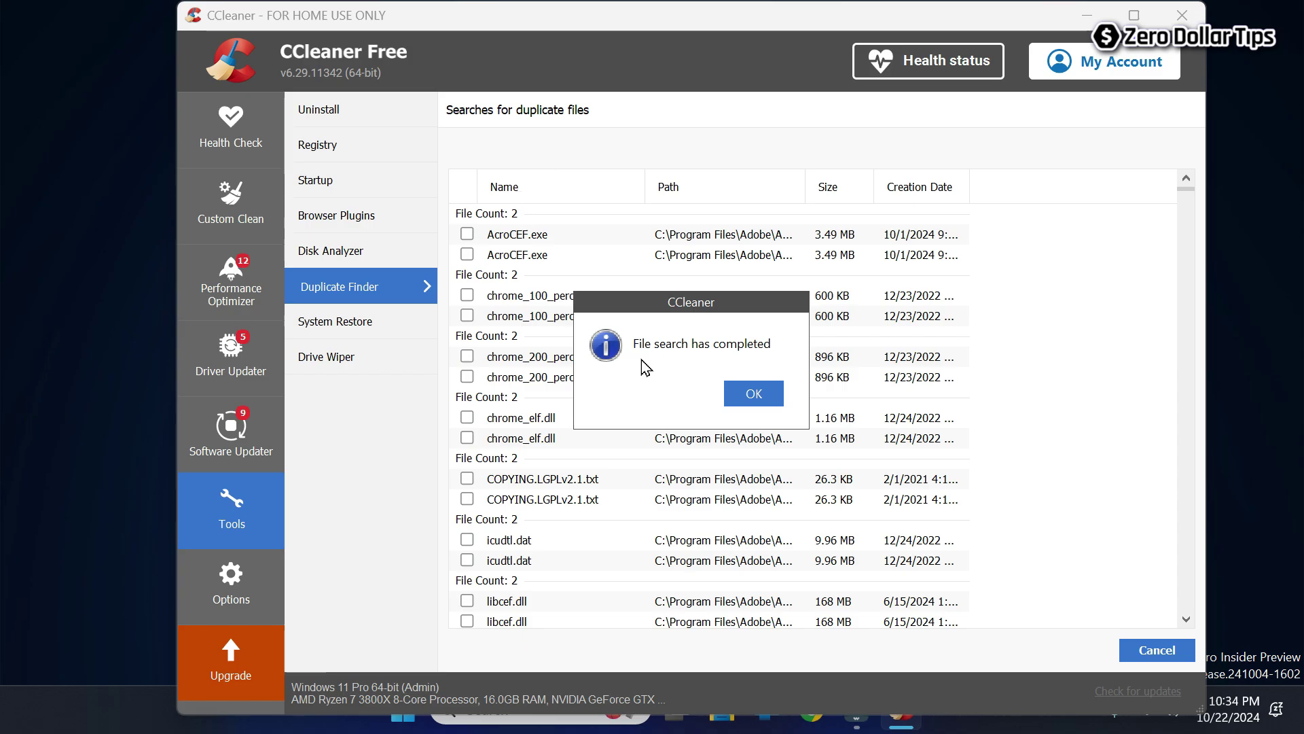
{"action": "left_click", "coordinate": [756, 398]}
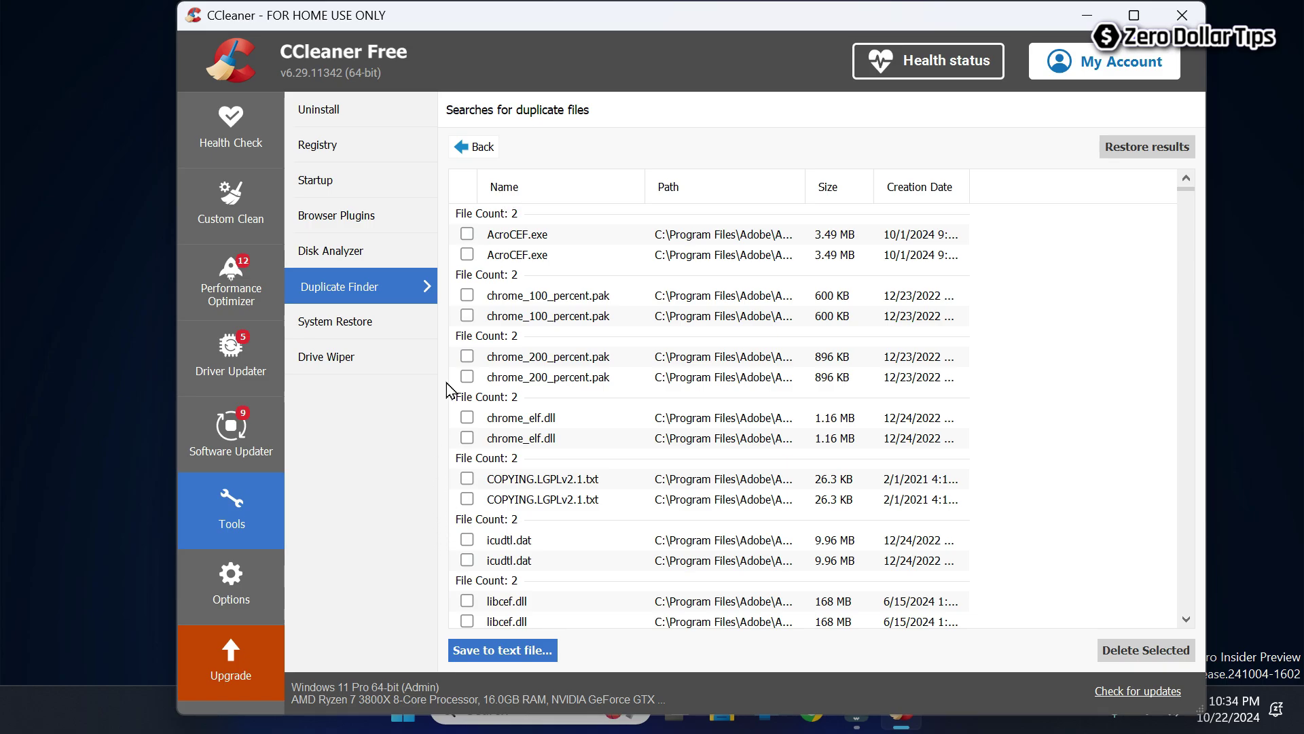
Check the first ccloud.png (2.07 KB) copy in the results for deletion.
{"action": "left_click_drag", "start_coordinate": [1183, 185], "coordinate": [1162, 166]}
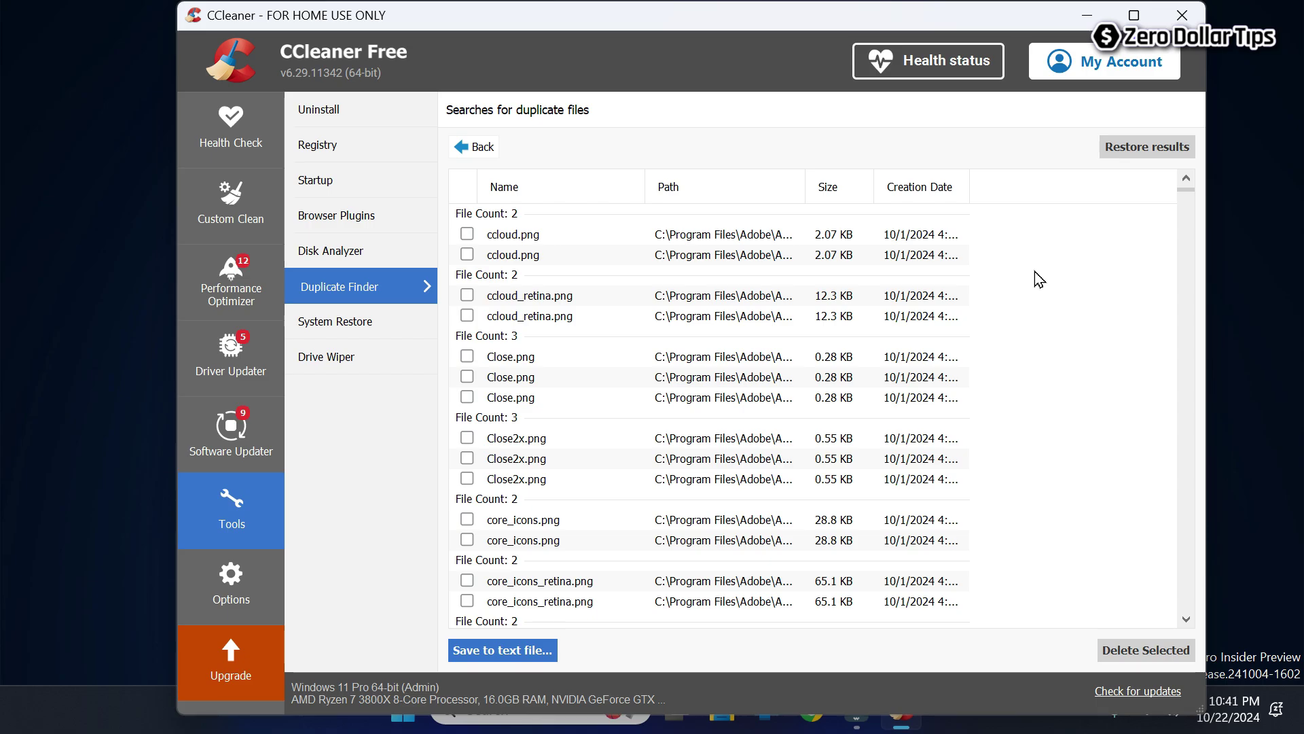
{"action": "left_click", "coordinate": [467, 234]}
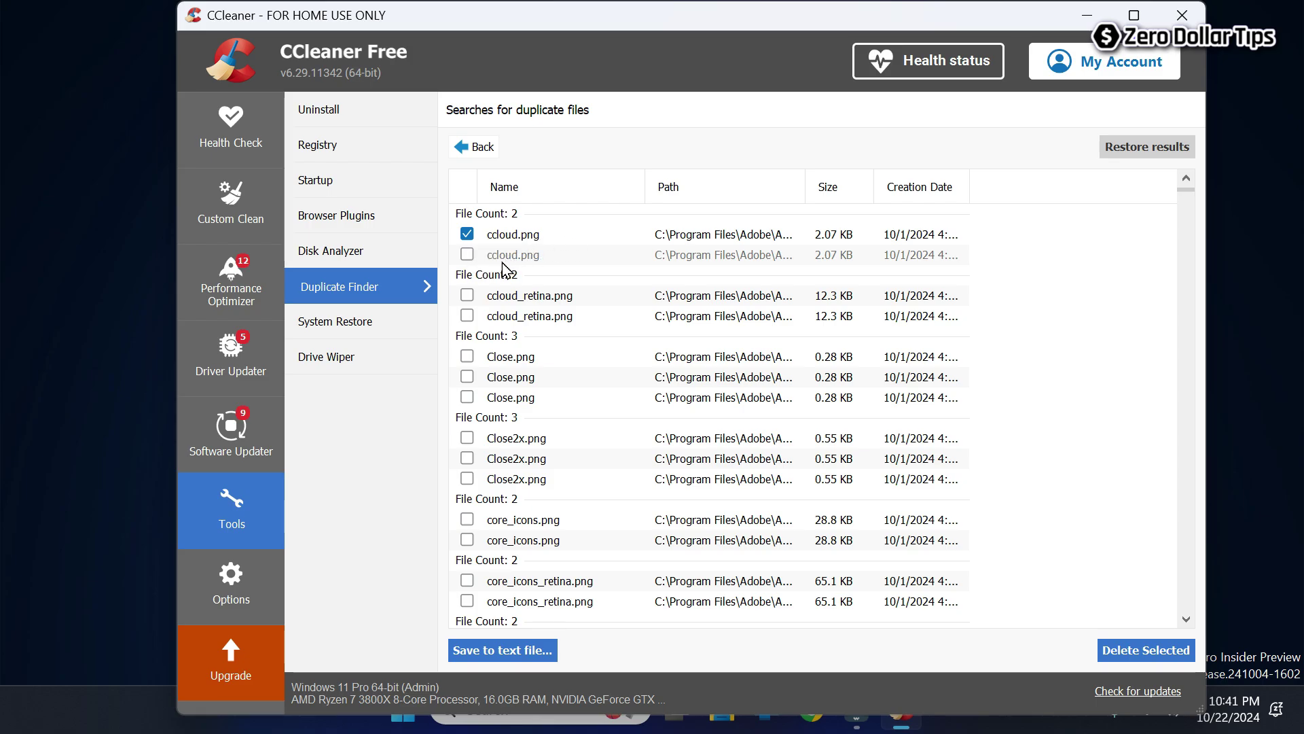
Check the extra ccloud_retina.png and Close.png copies for deletion.
{"action": "left_click", "coordinate": [469, 256]}
{"action": "left_click", "coordinate": [471, 256]}
{"action": "left_click", "coordinate": [469, 254]}
{"action": "left_click", "coordinate": [469, 256]}
{"action": "left_click", "coordinate": [467, 315]}
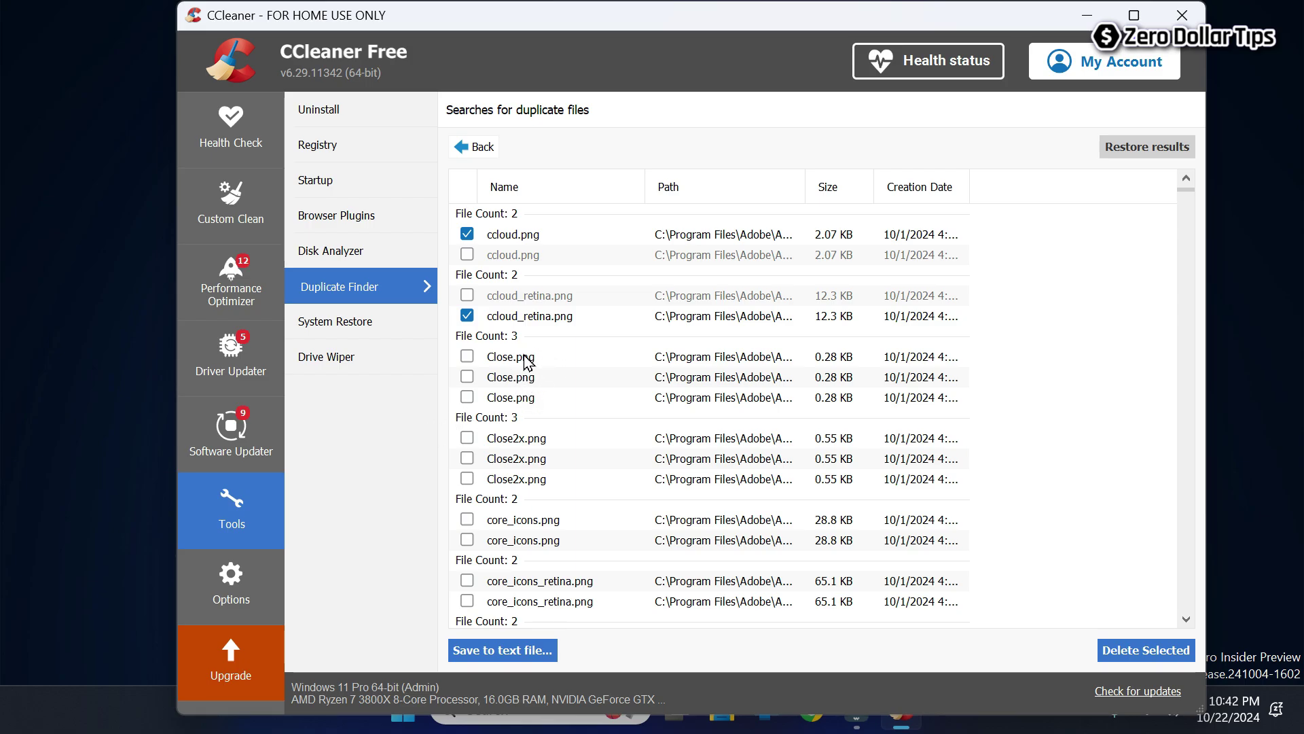
{"action": "left_click", "coordinate": [468, 357]}
{"action": "left_click", "coordinate": [467, 376]}
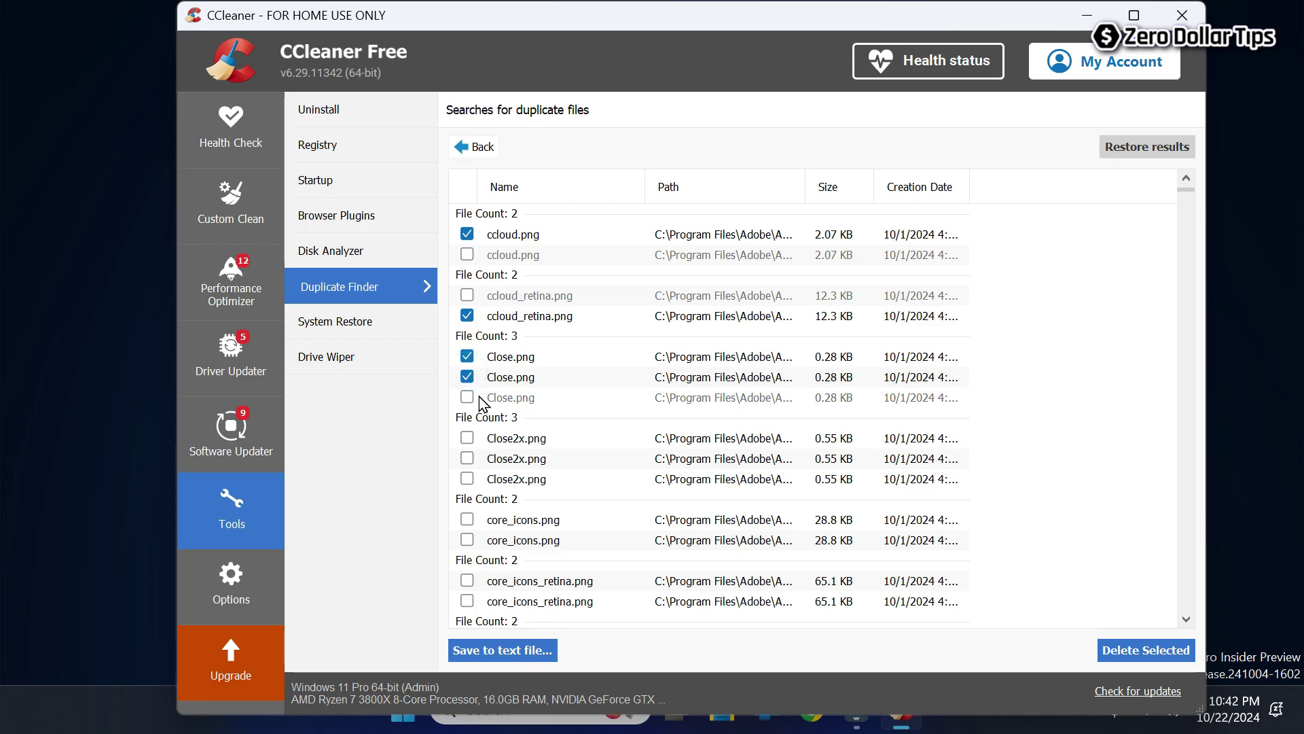
{"action": "left_click", "coordinate": [467, 397]}
Check eleven extra example_icons2x.png copies for deletion.
{"action": "scroll", "coordinate": [1185, 621], "scroll_direction": "down", "scroll_amount": 10}
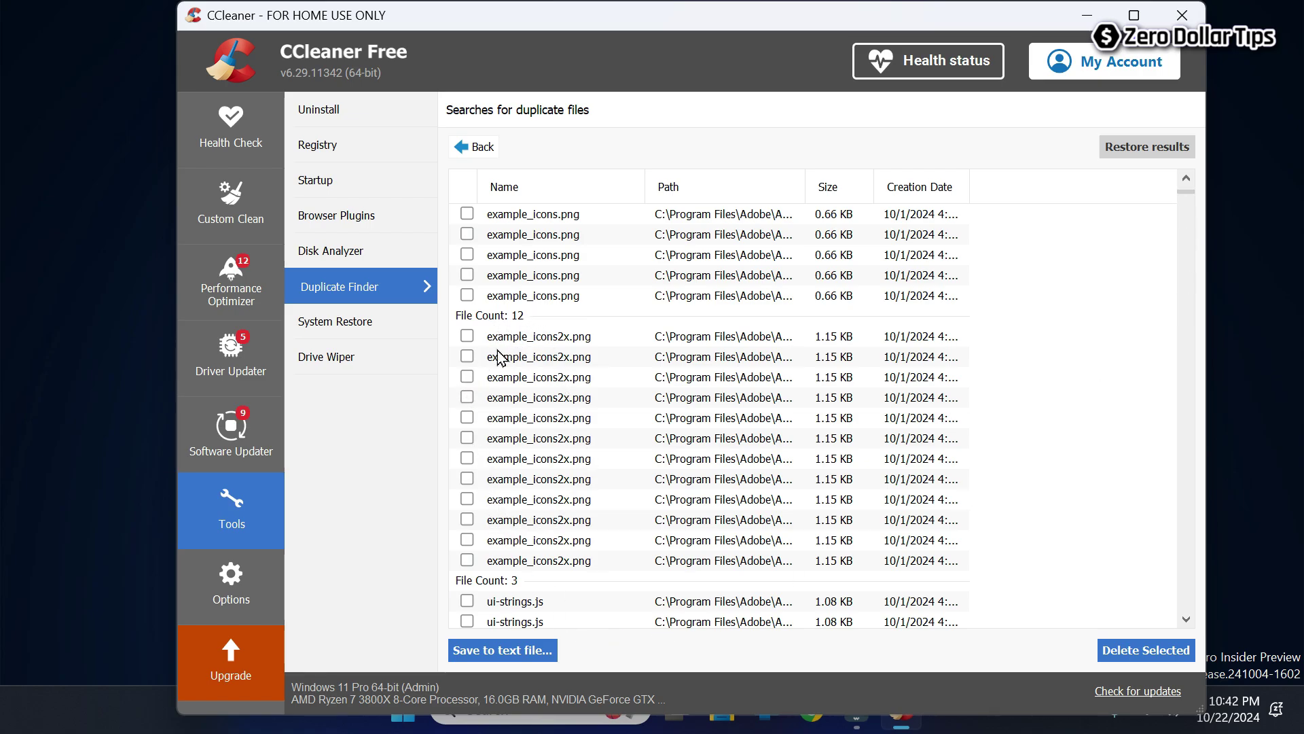
{"action": "left_click", "coordinate": [467, 335]}
{"action": "left_click", "coordinate": [467, 356]}
{"action": "left_click", "coordinate": [466, 377]}
{"action": "left_click", "coordinate": [467, 396]}
{"action": "left_click", "coordinate": [467, 418]}
{"action": "left_click", "coordinate": [466, 438]}
{"action": "left_click", "coordinate": [467, 458]}
{"action": "left_click", "coordinate": [467, 478]}
{"action": "left_click", "coordinate": [466, 499]}
{"action": "left_click", "coordinate": [466, 518]}
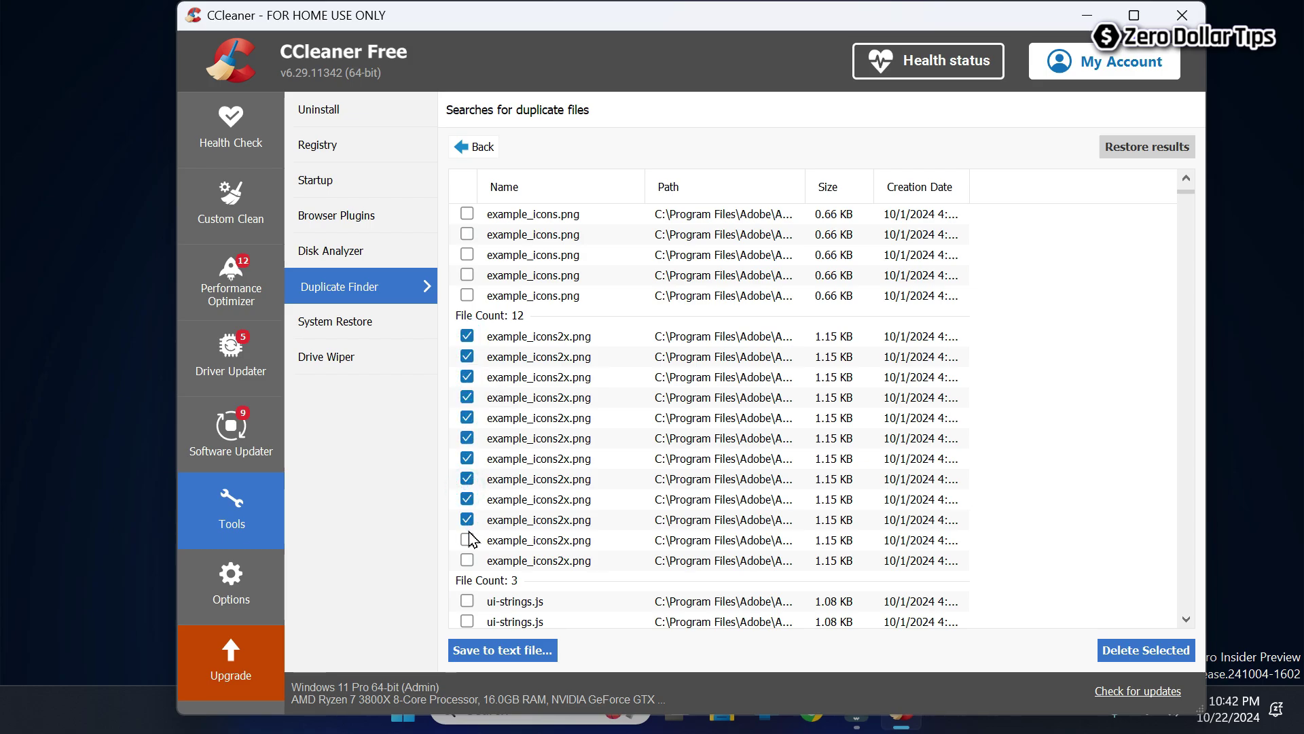
{"action": "left_click", "coordinate": [466, 539]}
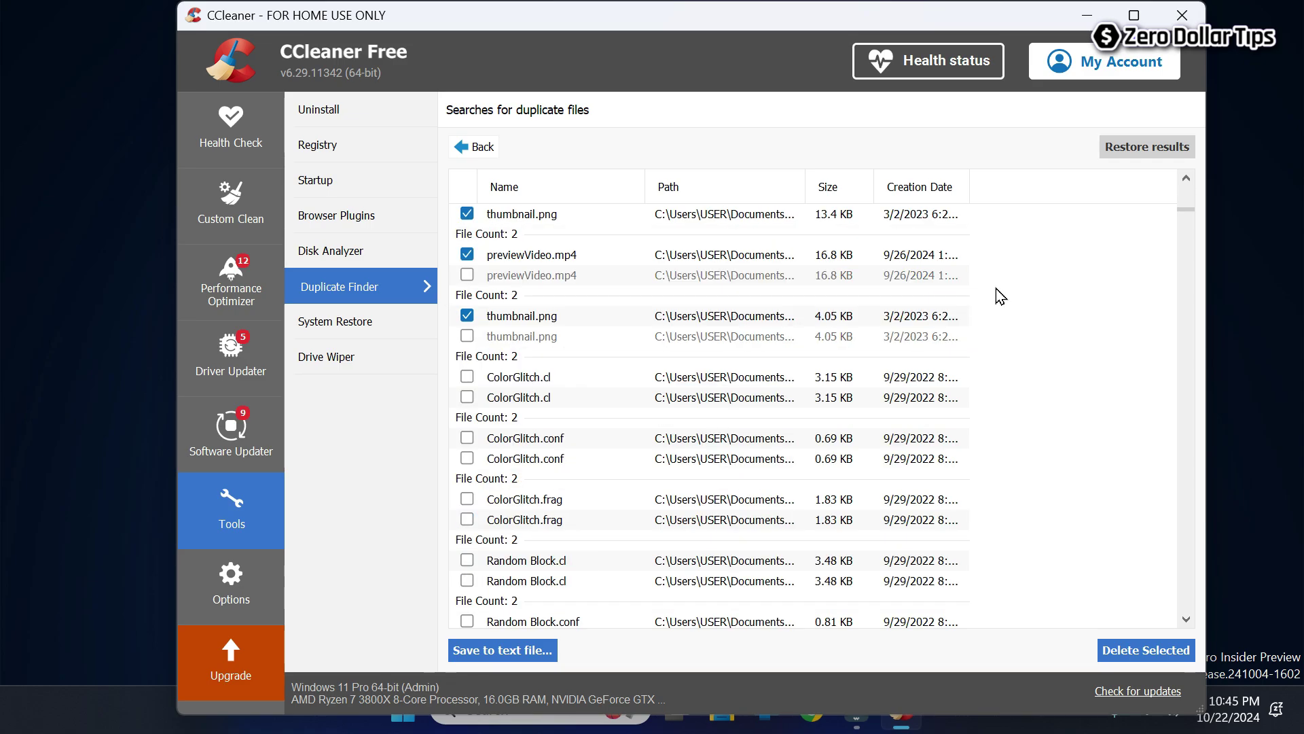
Check the first ColorGlitch.cl, .conf, .frag and Random Block.cl copies, plus further duplicates.
{"action": "left_click", "coordinate": [466, 376]}
{"action": "left_click", "coordinate": [467, 437]}
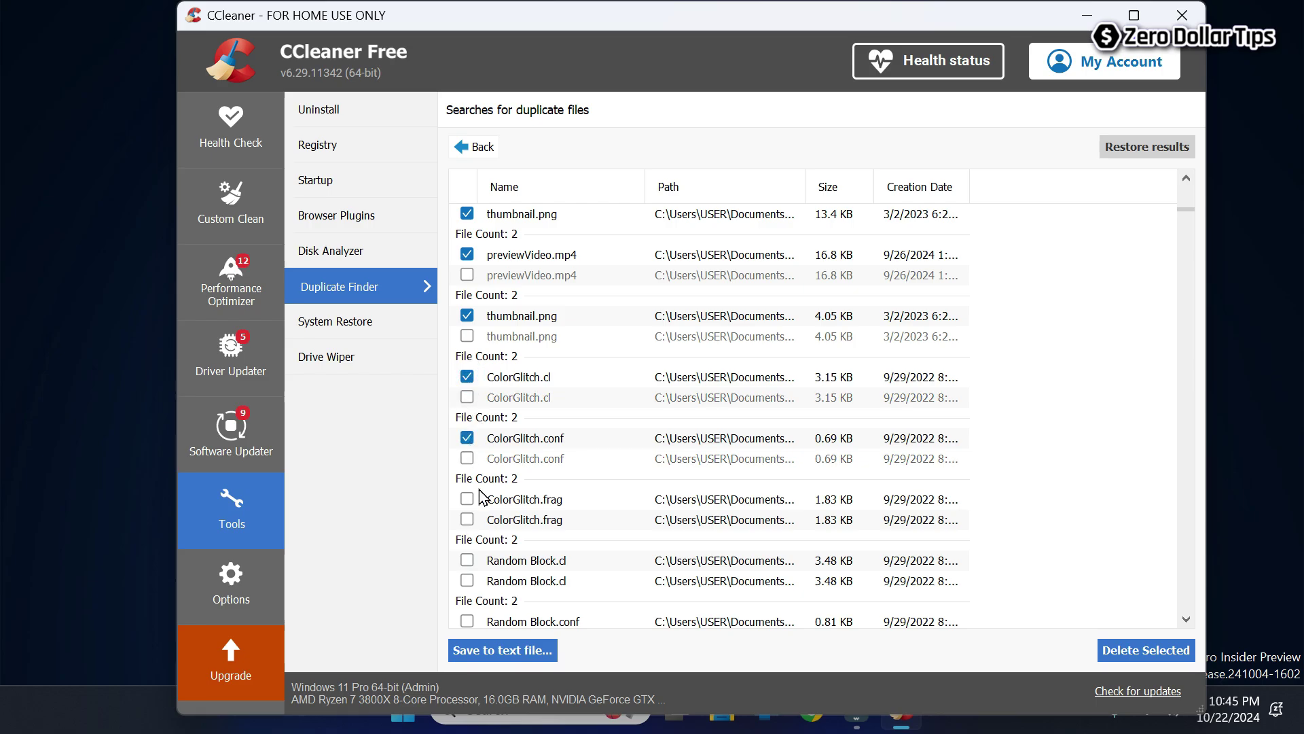
{"action": "left_click", "coordinate": [467, 499]}
{"action": "left_click", "coordinate": [467, 560]}
{"action": "left_click", "coordinate": [1187, 619]}
{"action": "left_click", "coordinate": [1187, 618]}
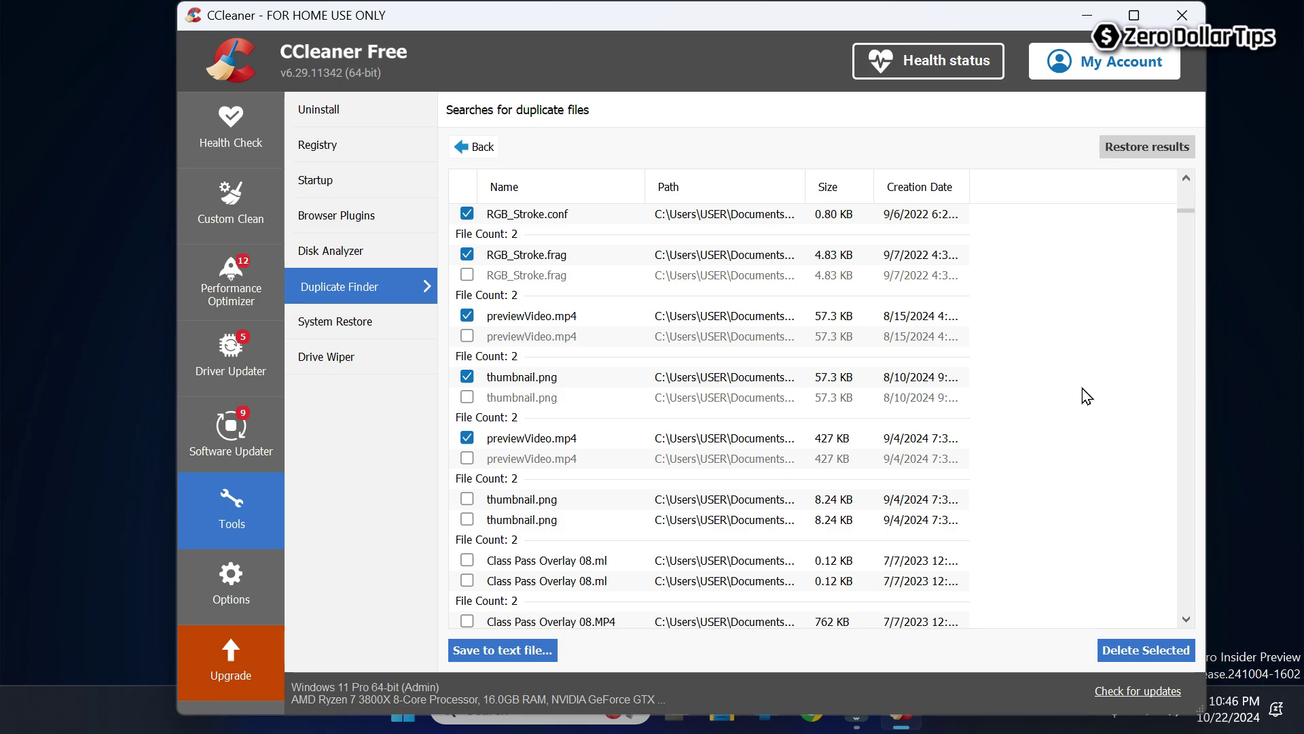
Use Select All from the results context menu, then review the ticks, e.g. the thumbnail.png groups.
{"action": "right_click", "coordinate": [676, 320]}
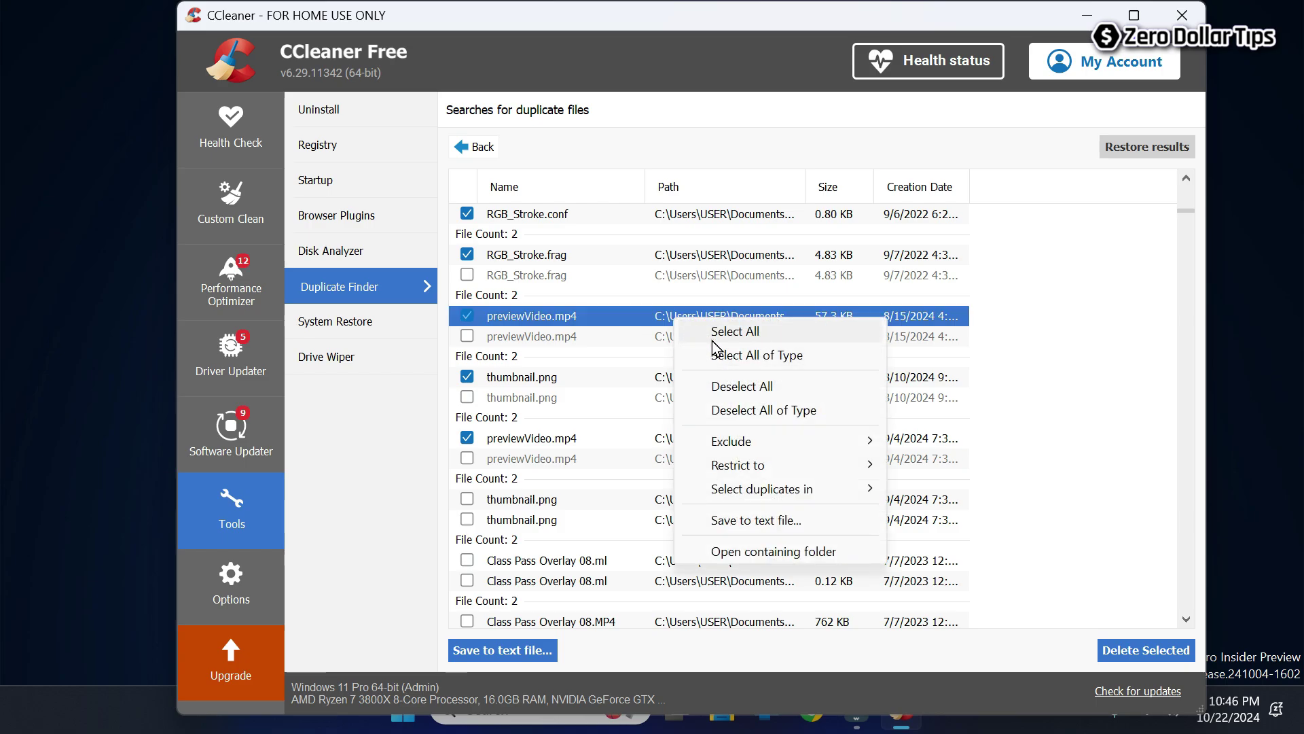
{"action": "left_click", "coordinate": [747, 333]}
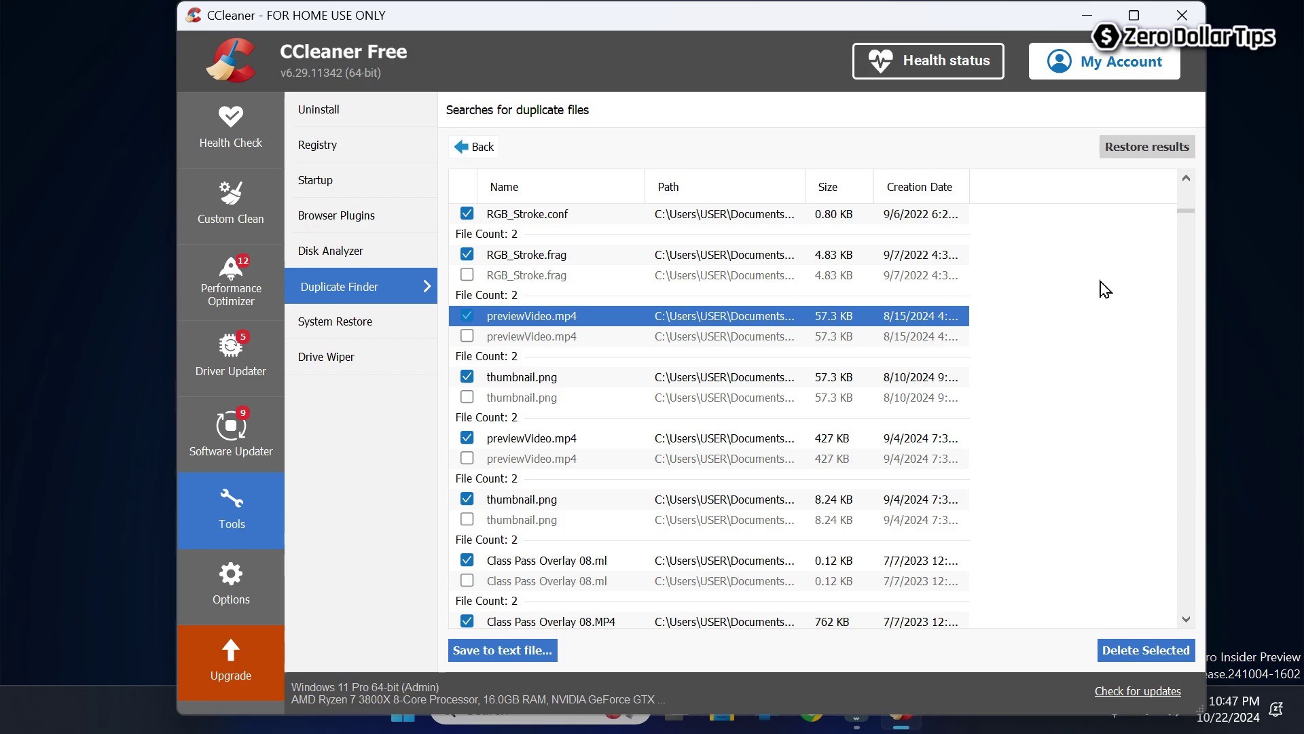
{"action": "scroll", "coordinate": [1183, 202], "scroll_direction": "up", "scroll_amount": 7}
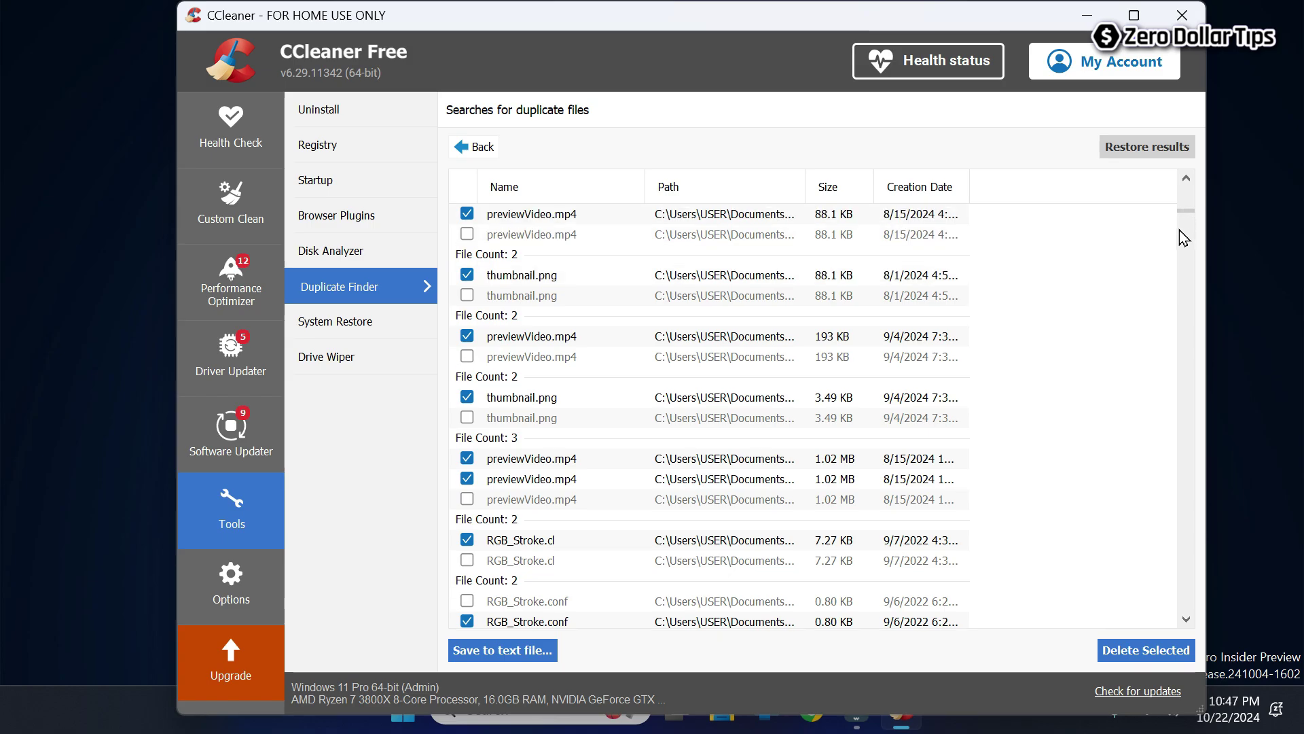
{"action": "left_click_drag", "start_coordinate": [1187, 210], "coordinate": [1106, 433]}
{"action": "scroll", "coordinate": [1189, 272], "scroll_direction": "up", "scroll_amount": 4}
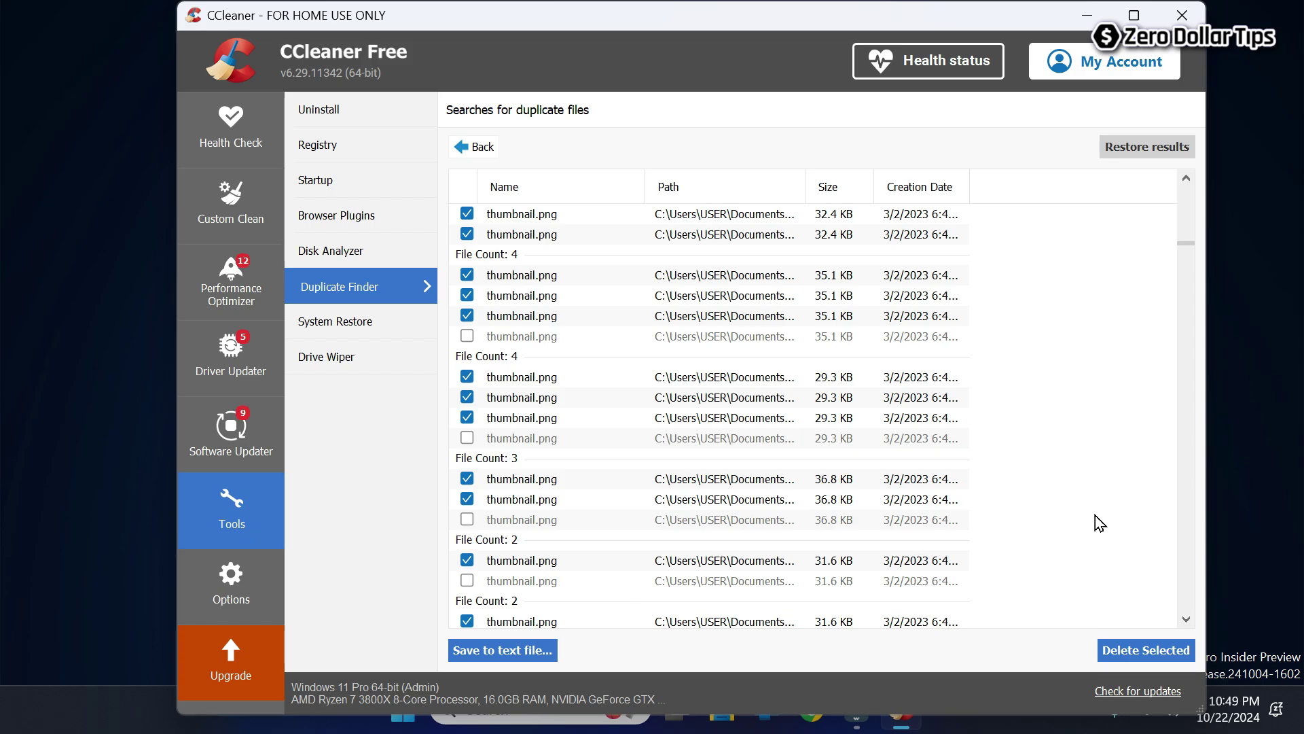
Delete Selected, confirm permanent deletion, and acknowledge the success message.
{"action": "left_click", "coordinate": [1139, 650]}
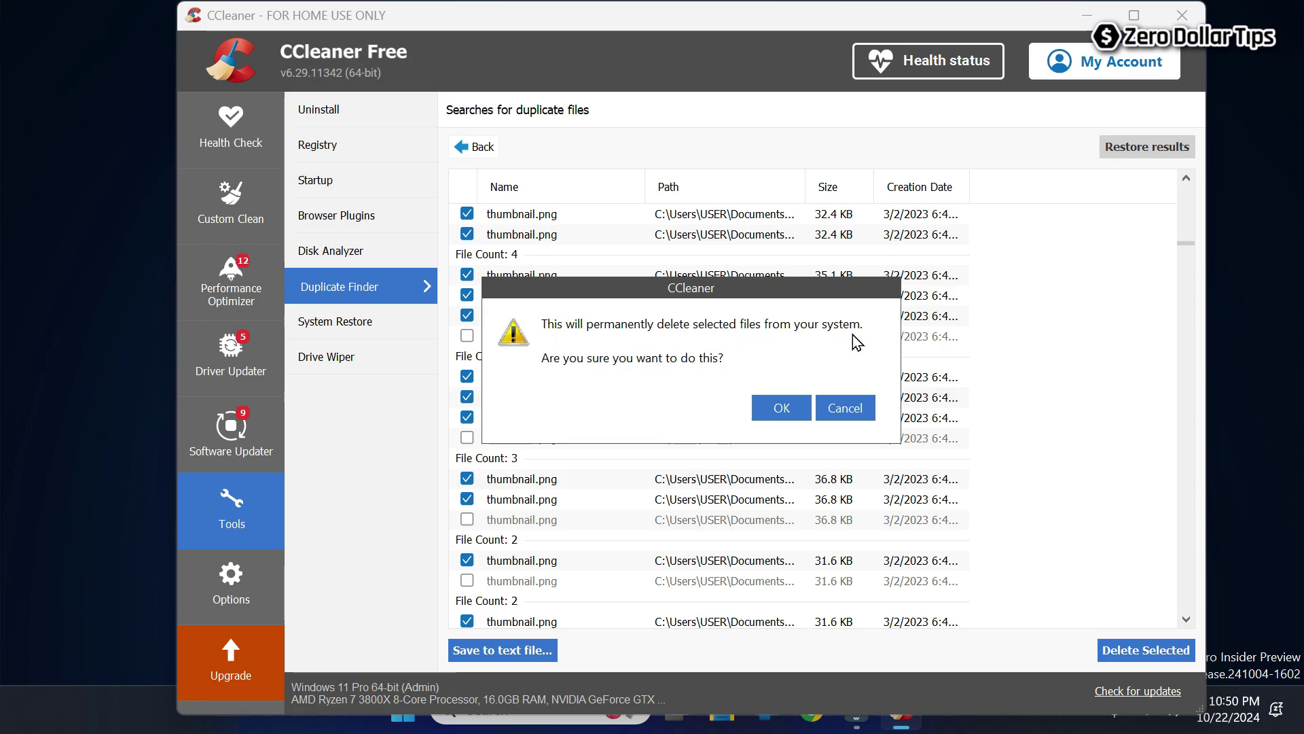
{"action": "left_click", "coordinate": [779, 411]}
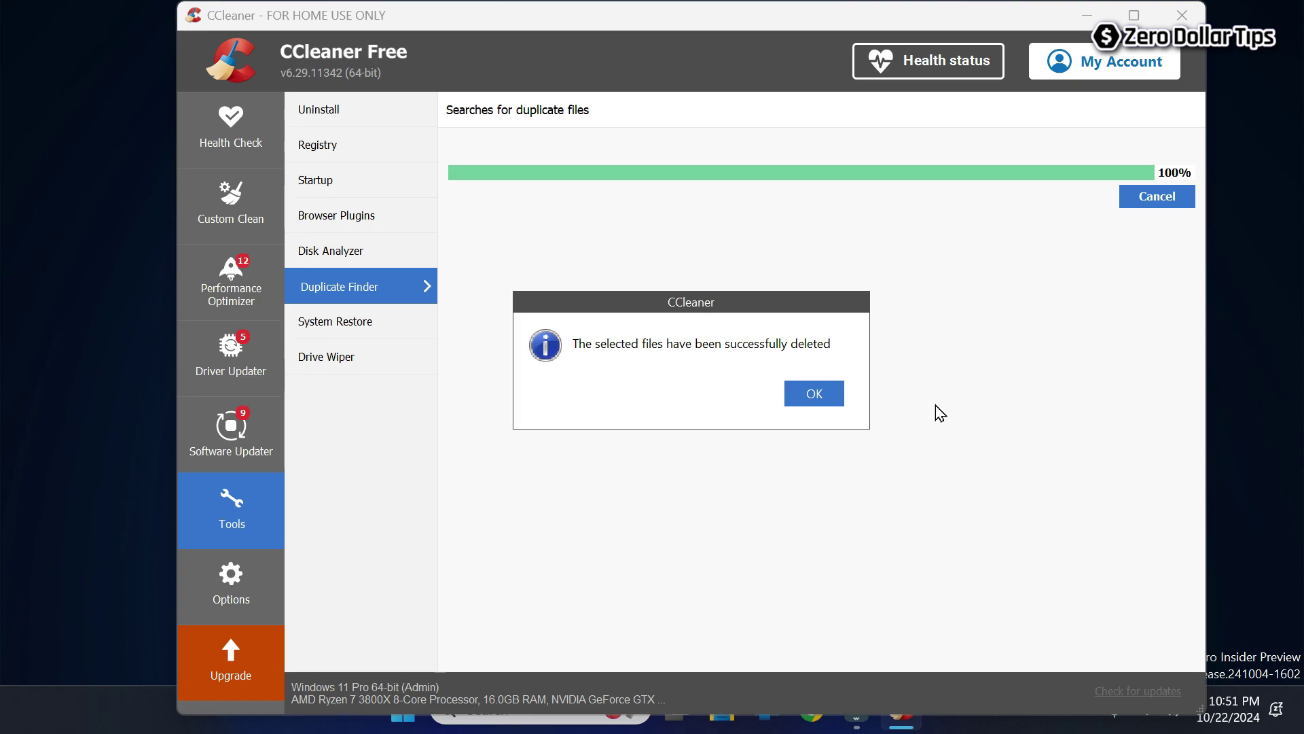
{"action": "left_click", "coordinate": [816, 401]}
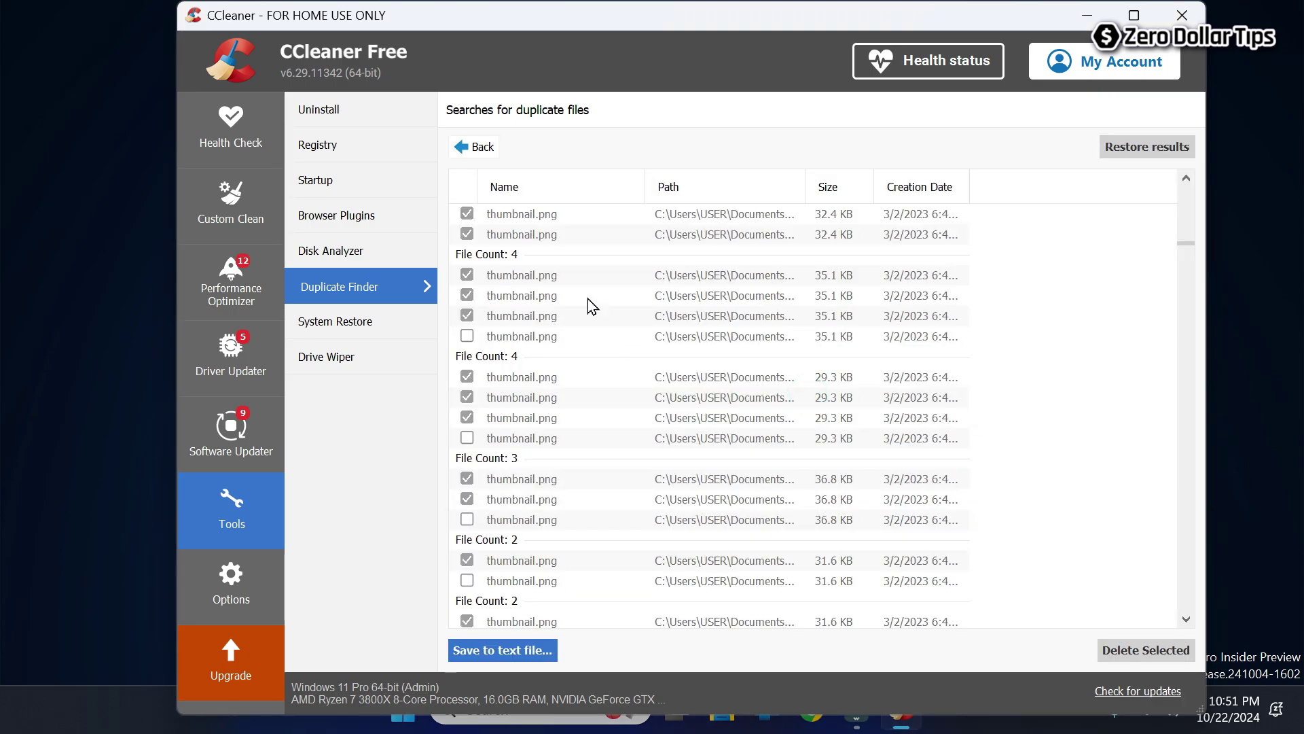